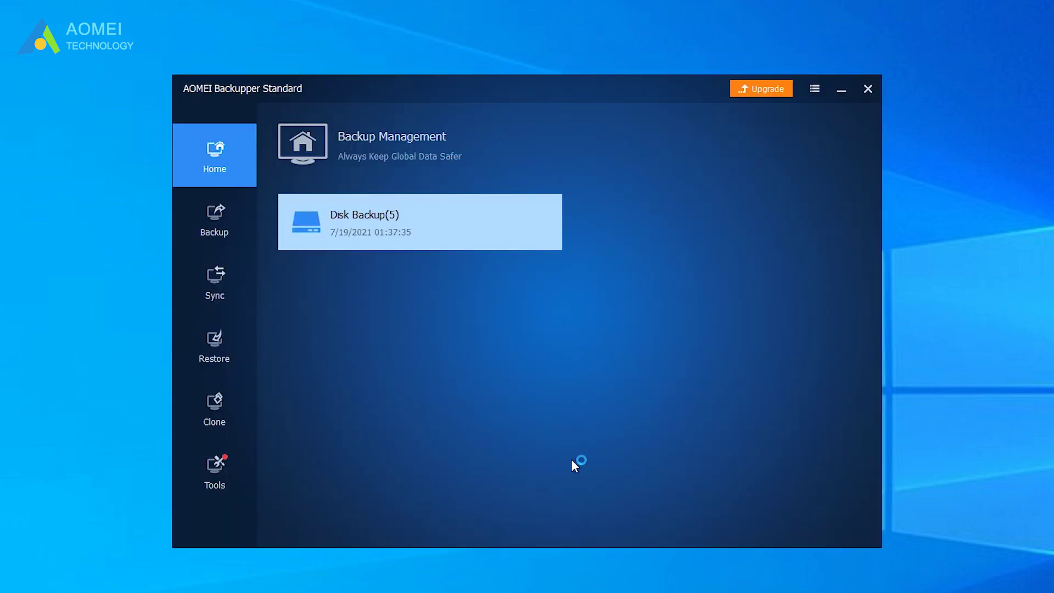
Create a File Backup with source folder E:\Disk Backup(5) and destination Local Disk (F:)
{"action": "left_click", "coordinate": [237, 235]}
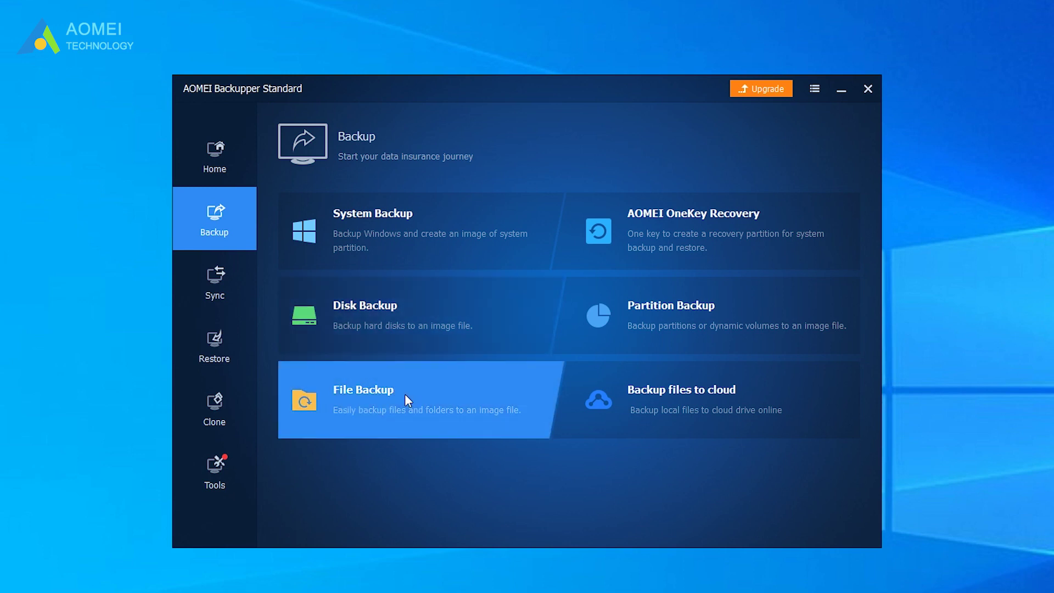
{"action": "left_click", "coordinate": [405, 395]}
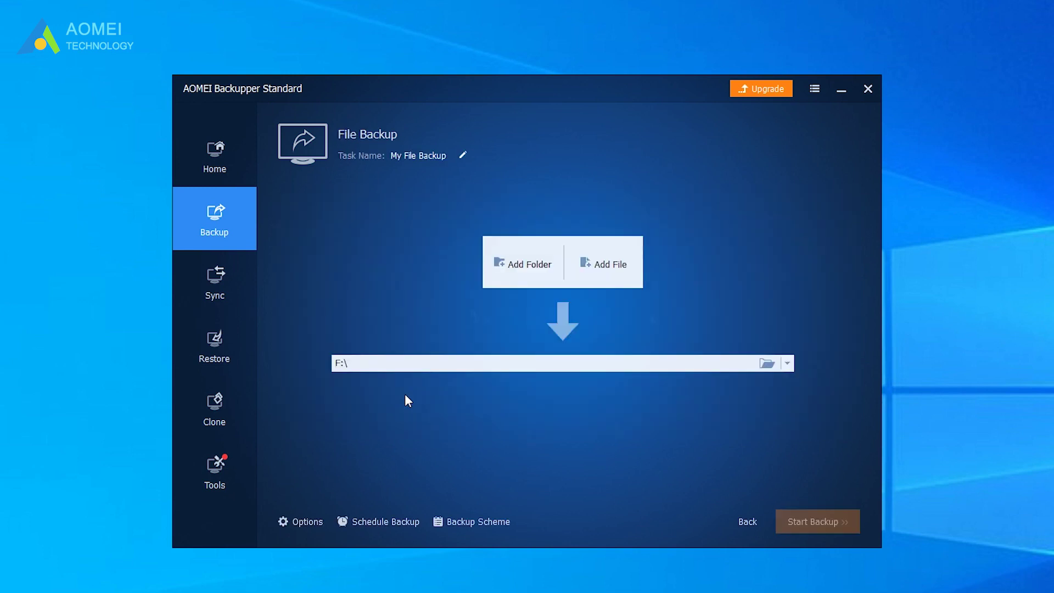
{"action": "left_click", "coordinate": [531, 270]}
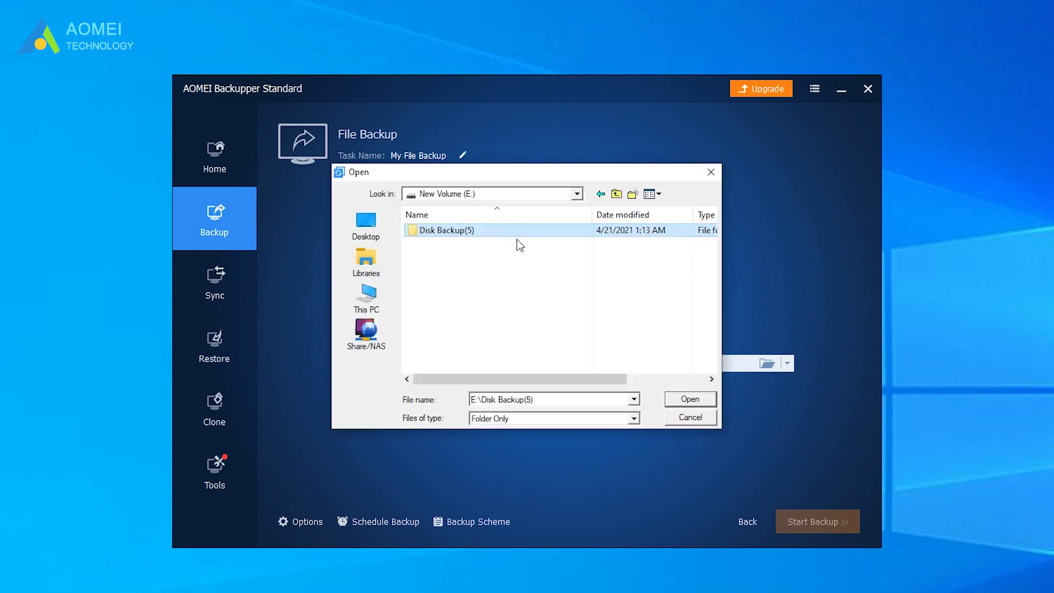
{"action": "left_click", "coordinate": [686, 403]}
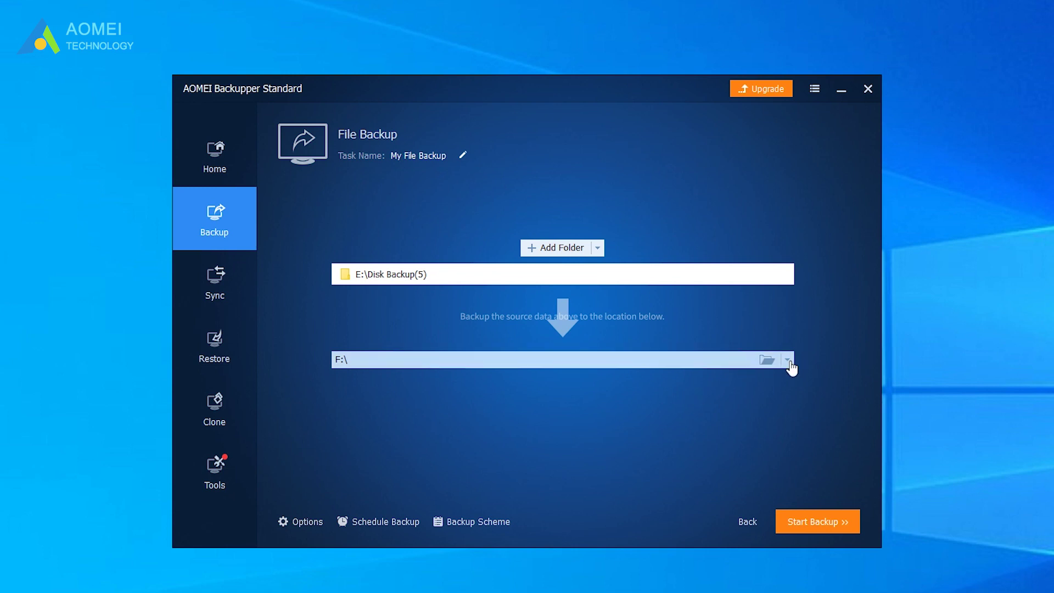
{"action": "left_click", "coordinate": [768, 361]}
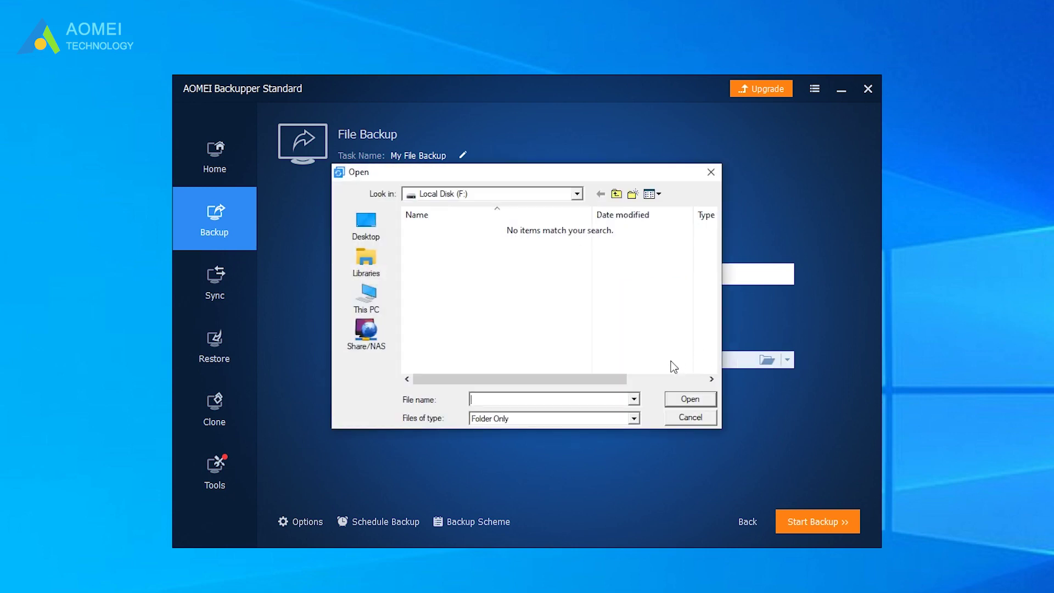
{"action": "left_click", "coordinate": [696, 401]}
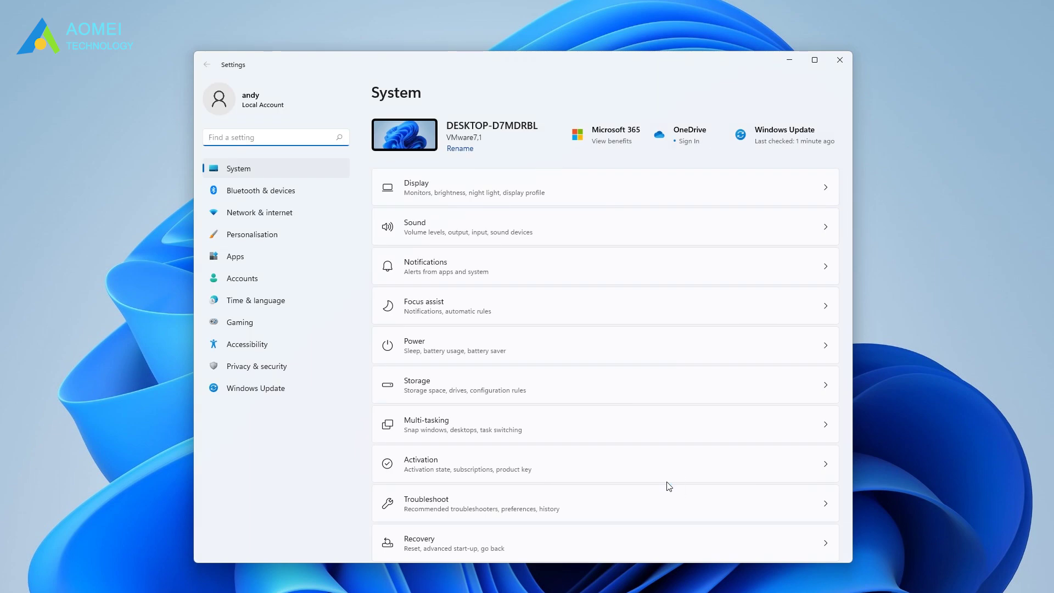
Go to the Recovery options in Windows Settings to restart into the recovery environment
{"action": "left_click", "coordinate": [443, 545]}
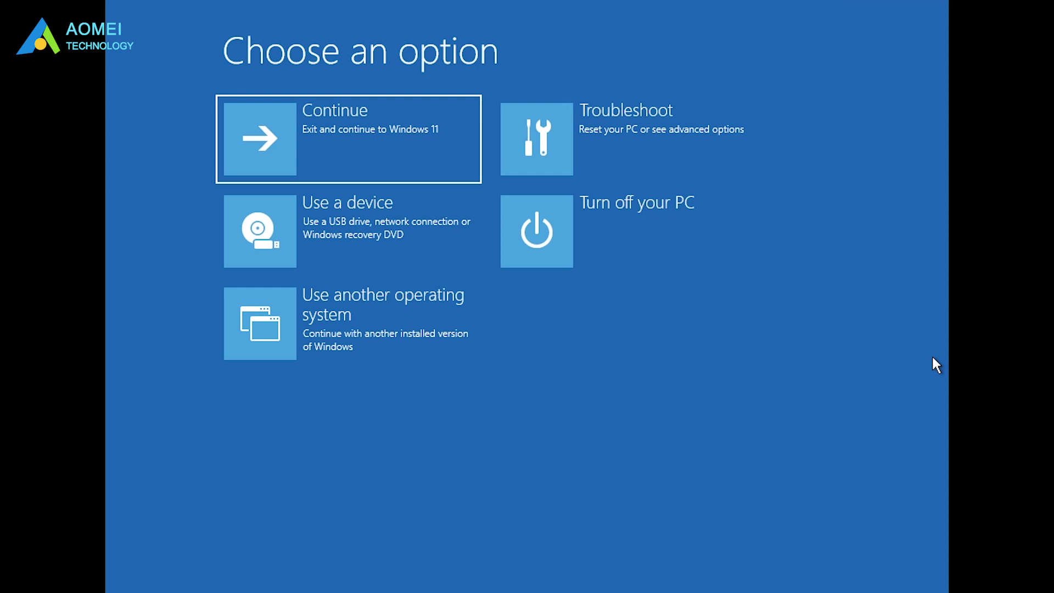
Under Troubleshoot, reset this PC with Keep my files and Local reinstall
{"action": "left_click", "coordinate": [664, 143]}
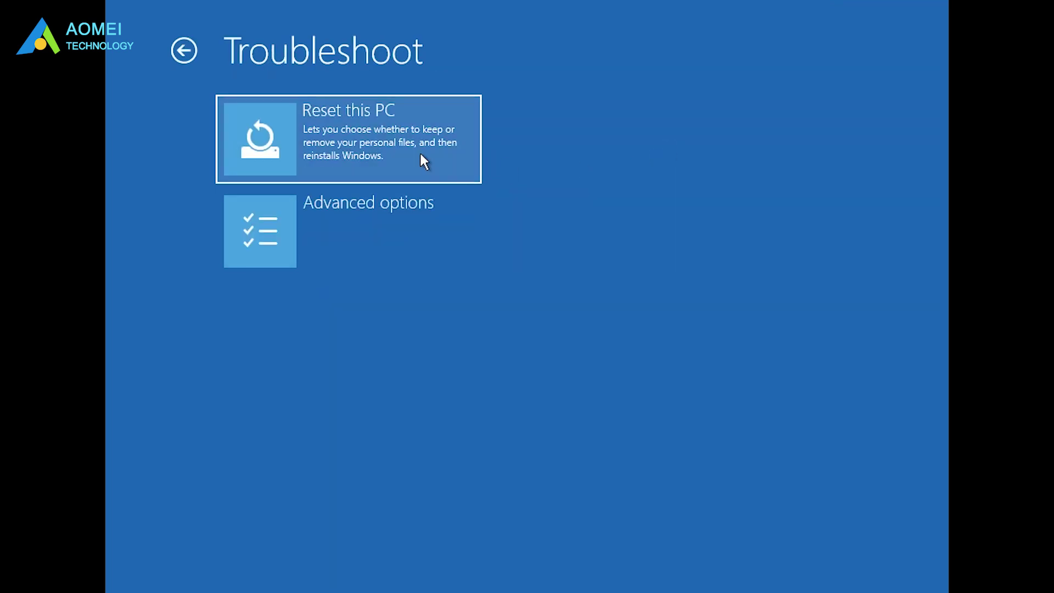
{"action": "left_click", "coordinate": [421, 157]}
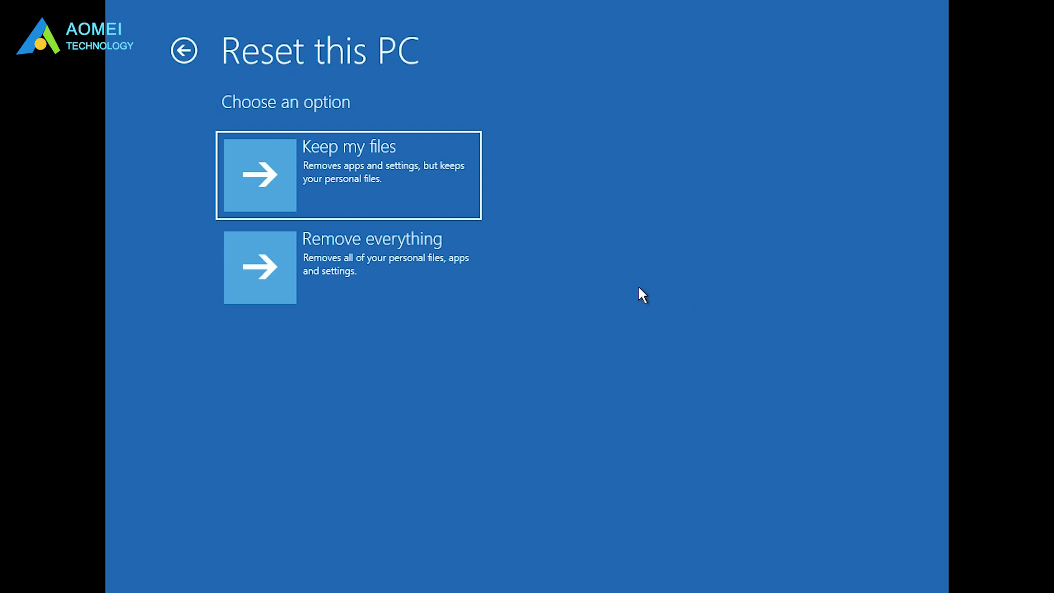
{"action": "left_click", "coordinate": [429, 211]}
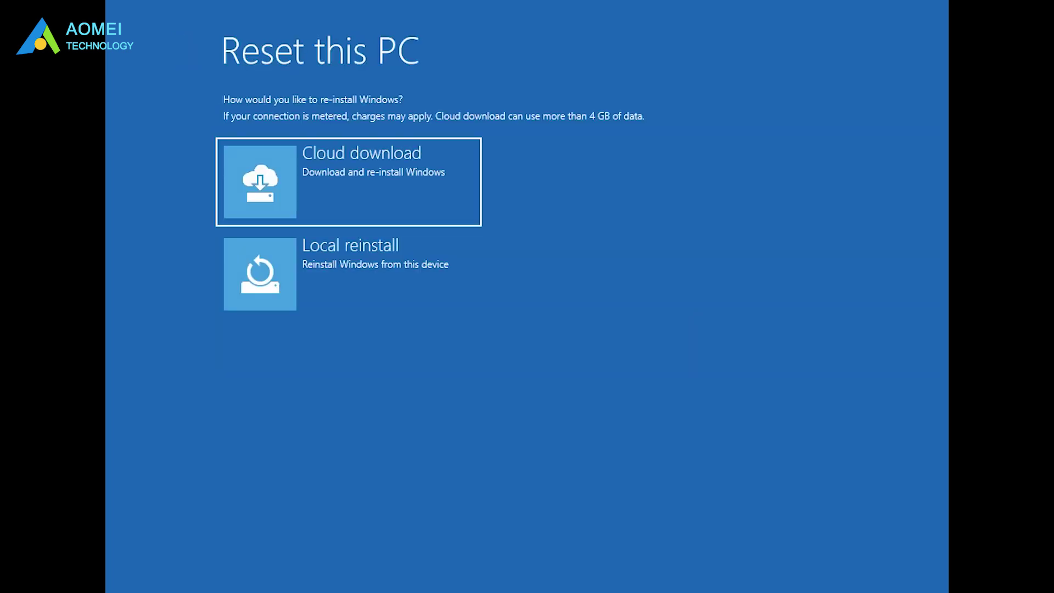
{"action": "left_click", "coordinate": [419, 264]}
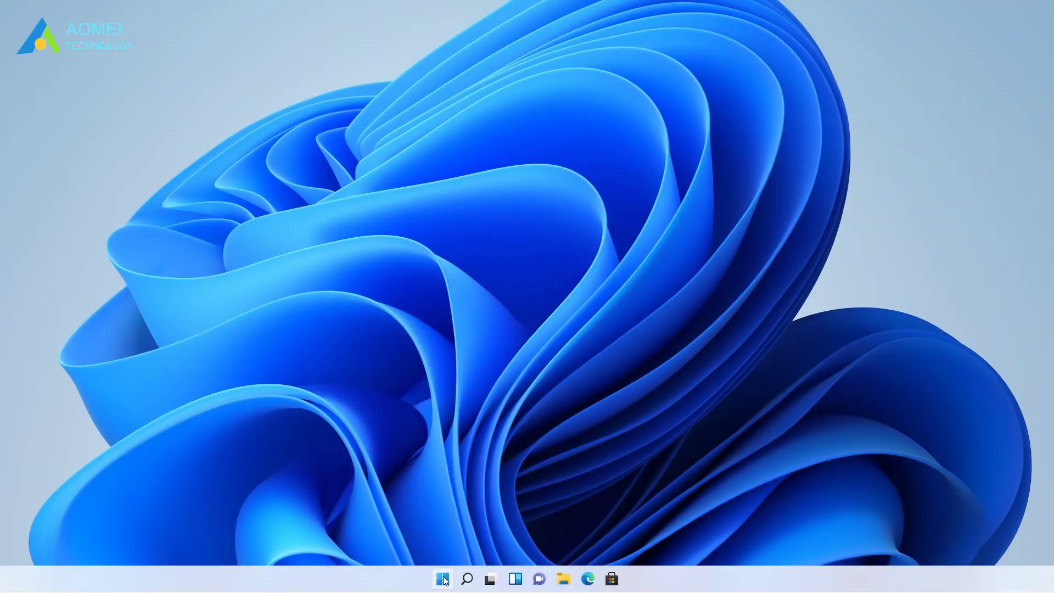
Search Windows for 'cmd' to find Command Prompt
{"action": "left_click", "coordinate": [444, 581]}
{"action": "left_click", "coordinate": [560, 192]}
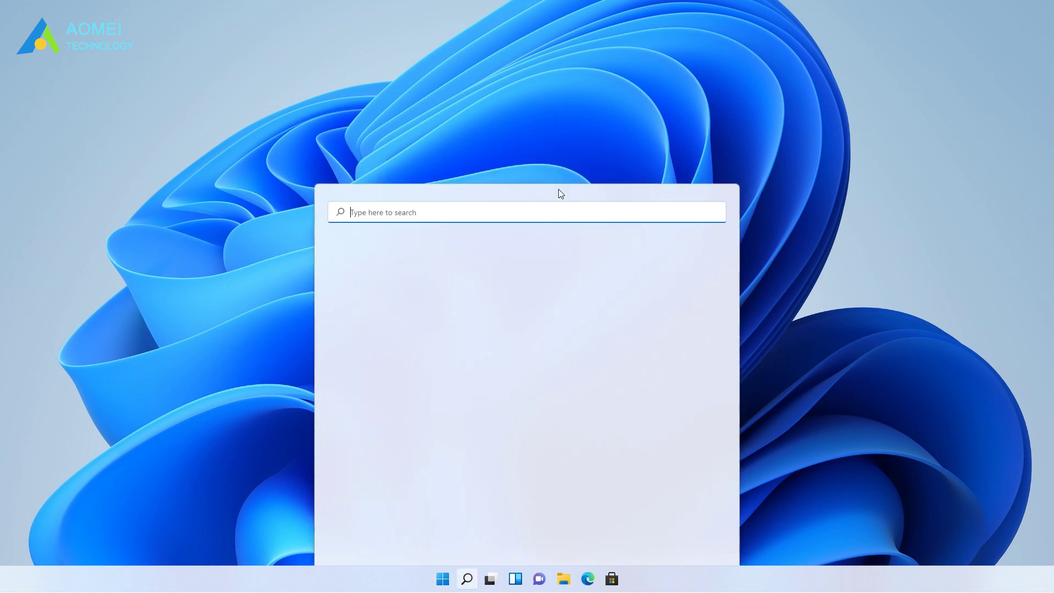
{"action": "type", "text": "c"}
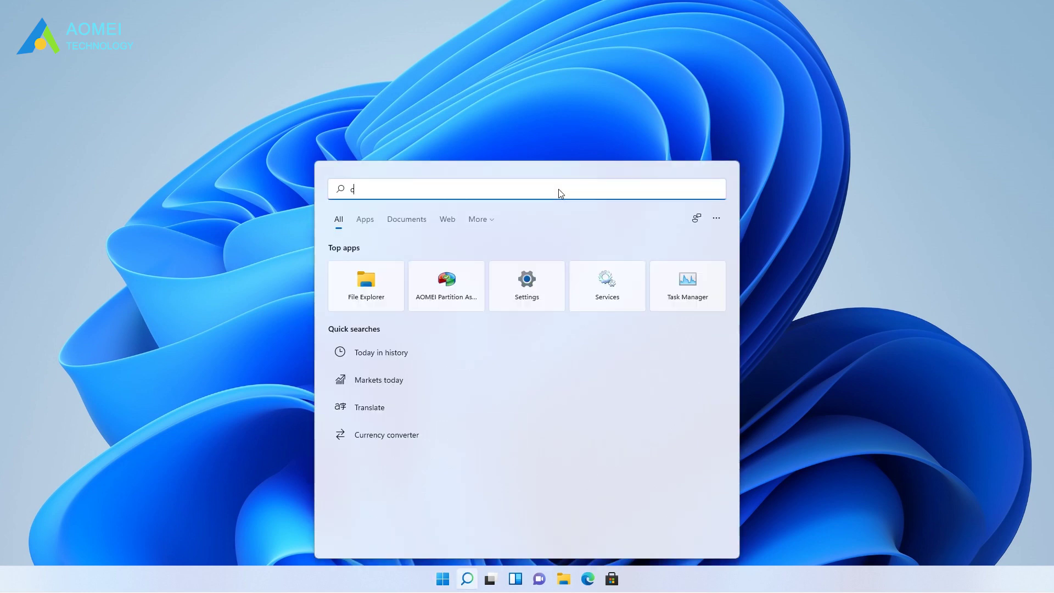
{"action": "type", "text": "md"}
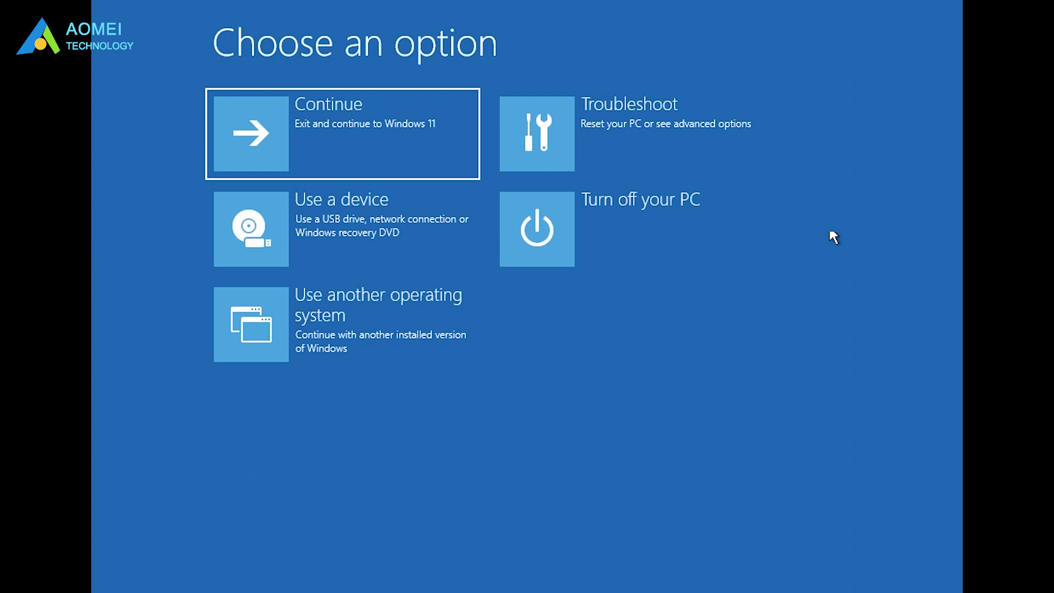
Enter 'systemreset -factoryreset' in the WinRE Command Prompt under Troubleshoot > Advanced options
{"action": "left_click", "coordinate": [679, 153]}
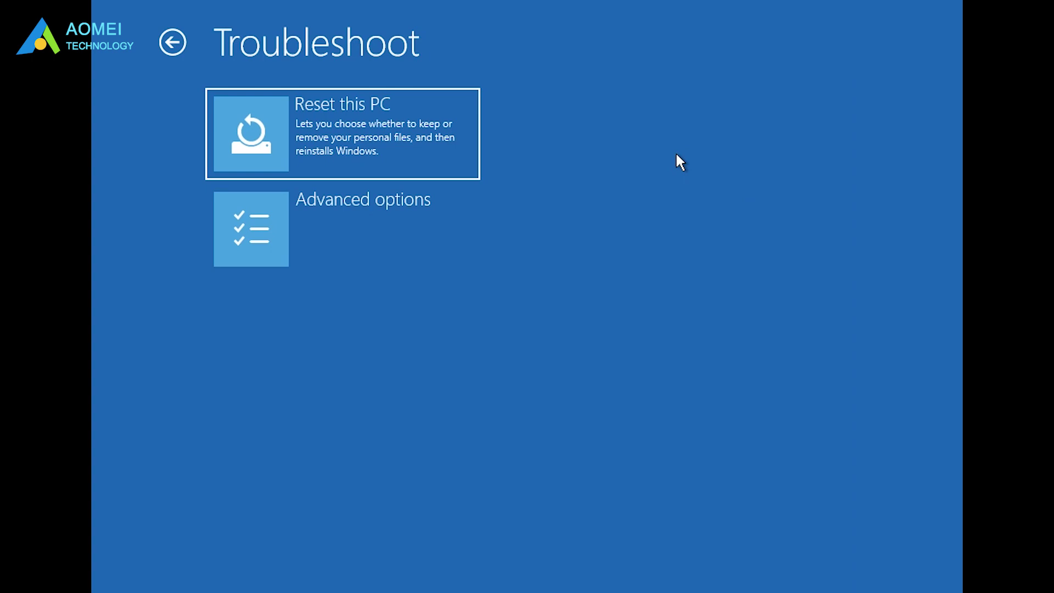
{"action": "left_click", "coordinate": [422, 236]}
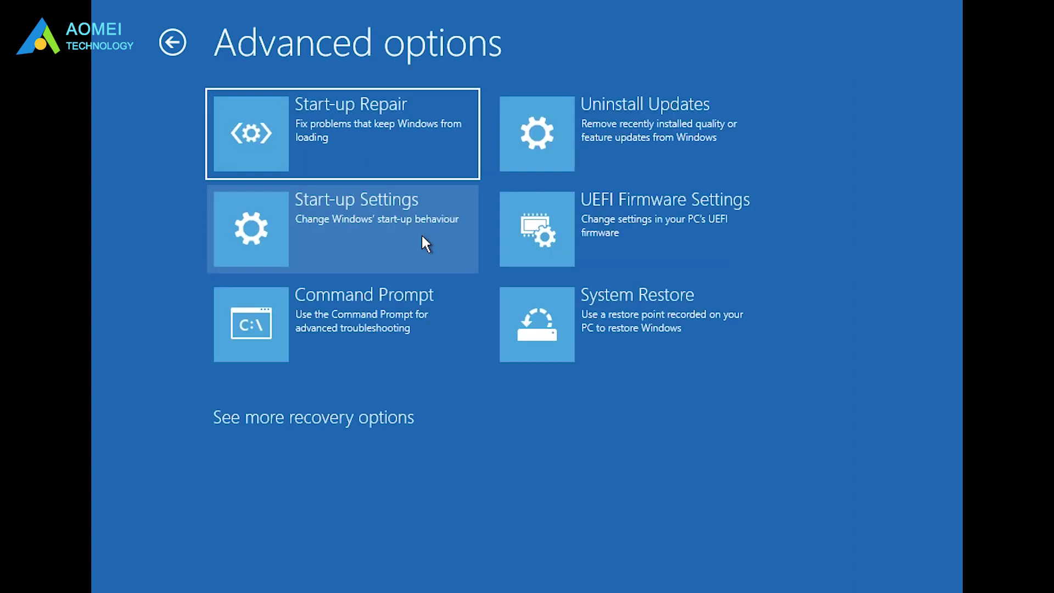
{"action": "left_click", "coordinate": [404, 330]}
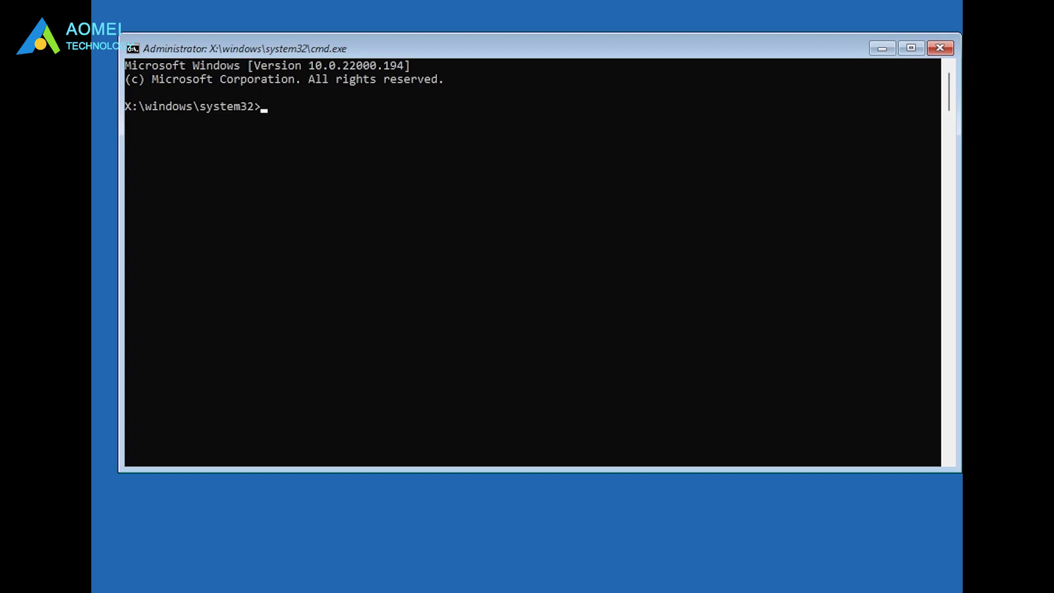
{"action": "type", "text": "system"}
{"action": "type", "text": "reset -factory"}
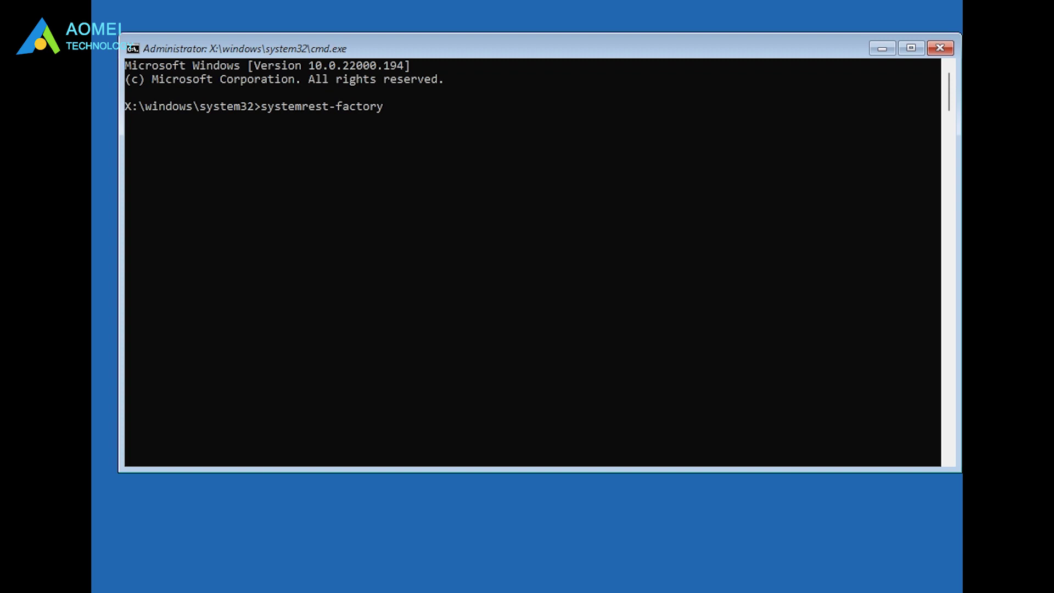
{"action": "type", "text": "reset"}
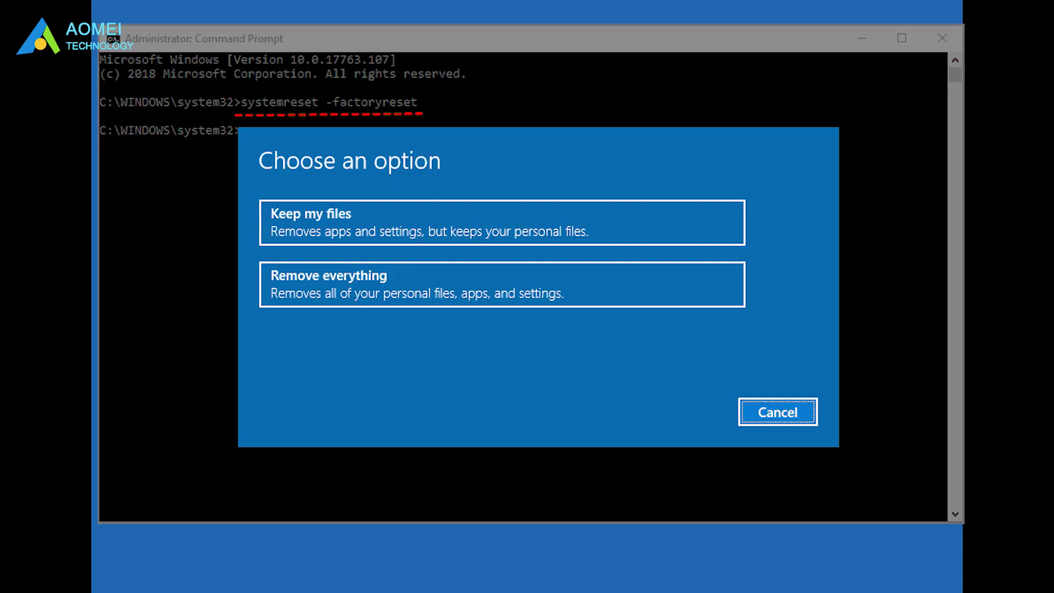